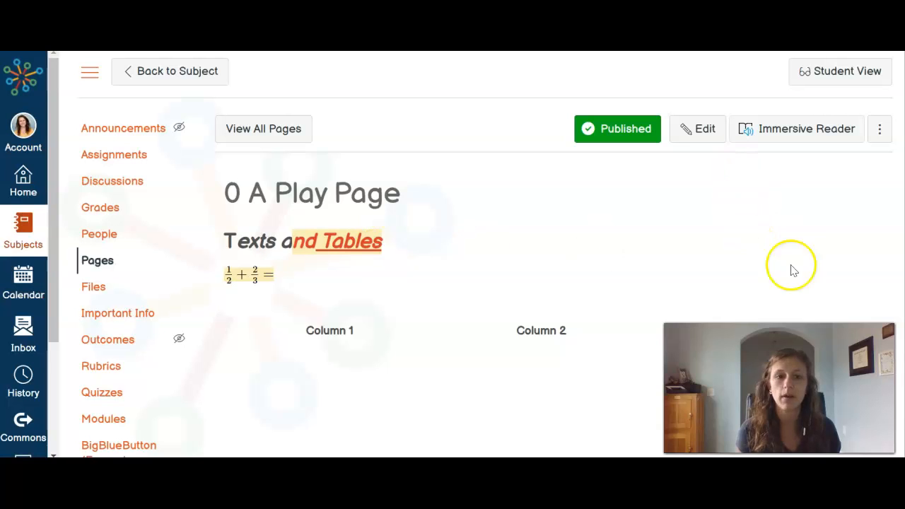
Open the page for editing and add the text "Images and Links" below the table
{"action": "left_click", "coordinate": [708, 130]}
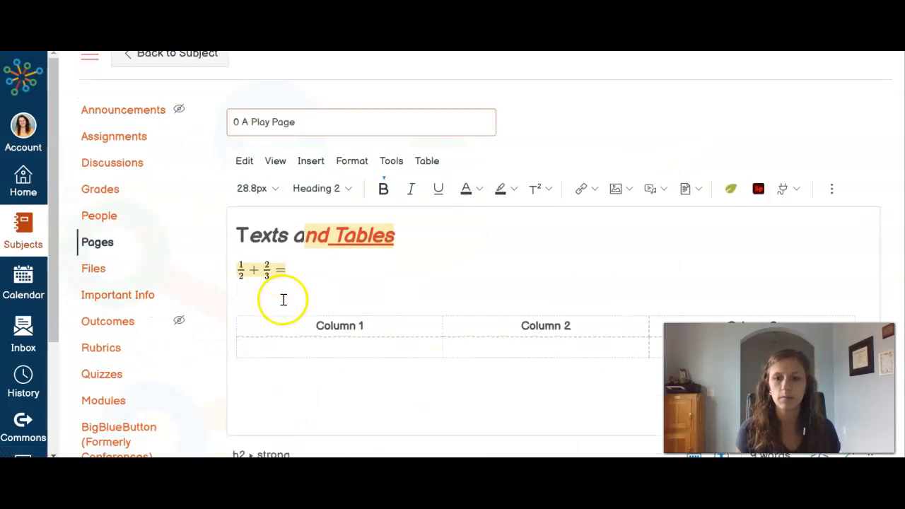
{"action": "scroll", "coordinate": [282, 300], "scroll_direction": "down", "scroll_amount": 1}
{"action": "left_click", "coordinate": [275, 348]}
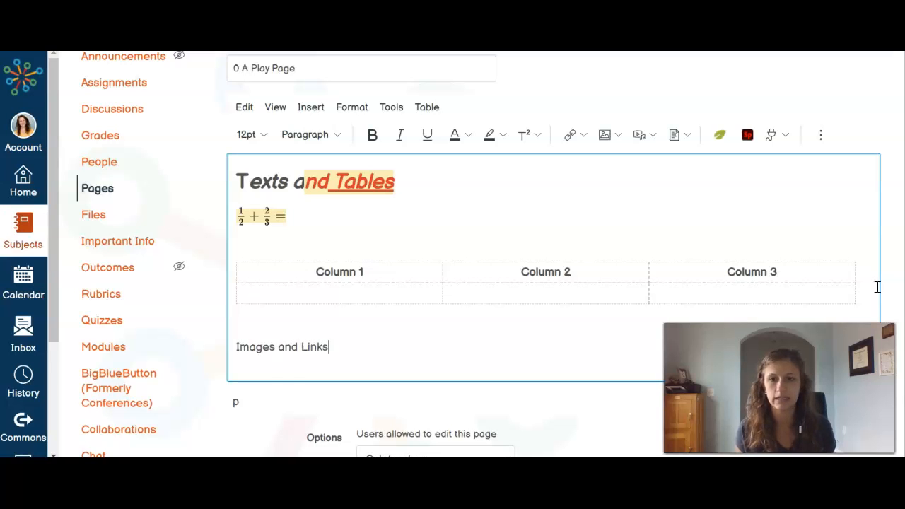
Set the "Images and Links" text to 24pt and add two blank lines beneath it
{"action": "left_click_drag", "start_coordinate": [342, 351], "coordinate": [238, 351]}
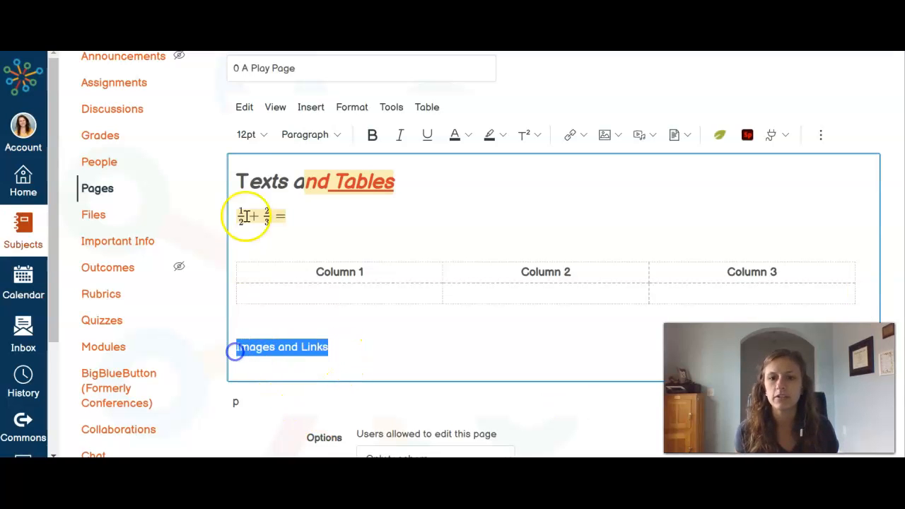
{"action": "left_click", "coordinate": [261, 134]}
{"action": "left_click", "coordinate": [273, 276]}
{"action": "left_click", "coordinate": [450, 344]}
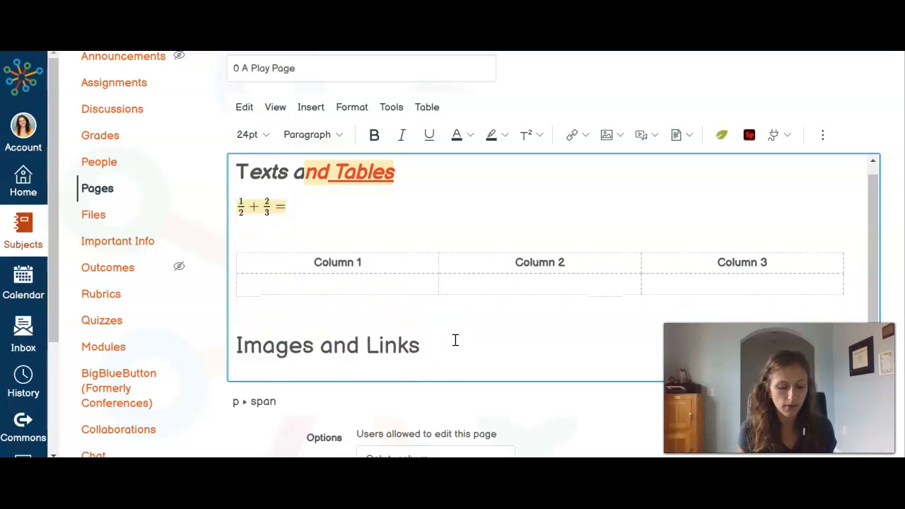
{"action": "key", "text": "Return"}
{"action": "key", "text": "Return"}
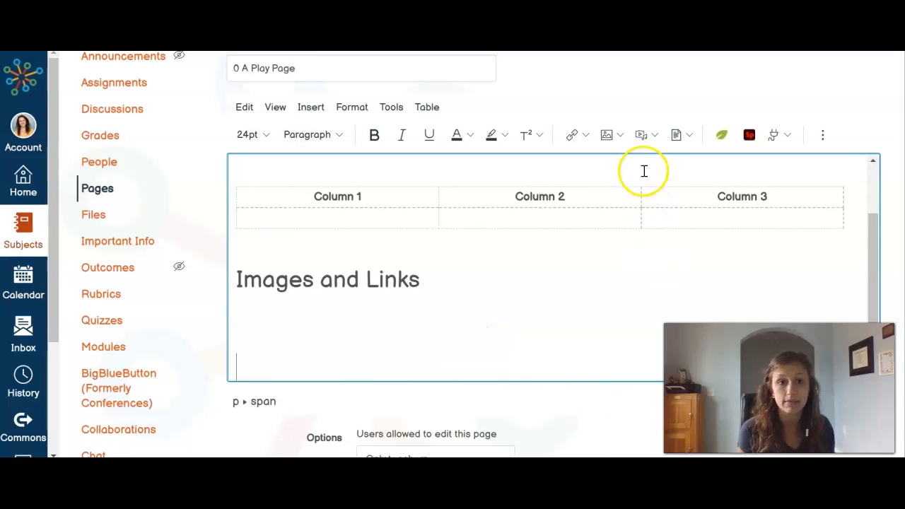
Upload the "5th sticker" image from the computer and embed it below the "Images and Links" line
{"action": "left_click", "coordinate": [621, 135]}
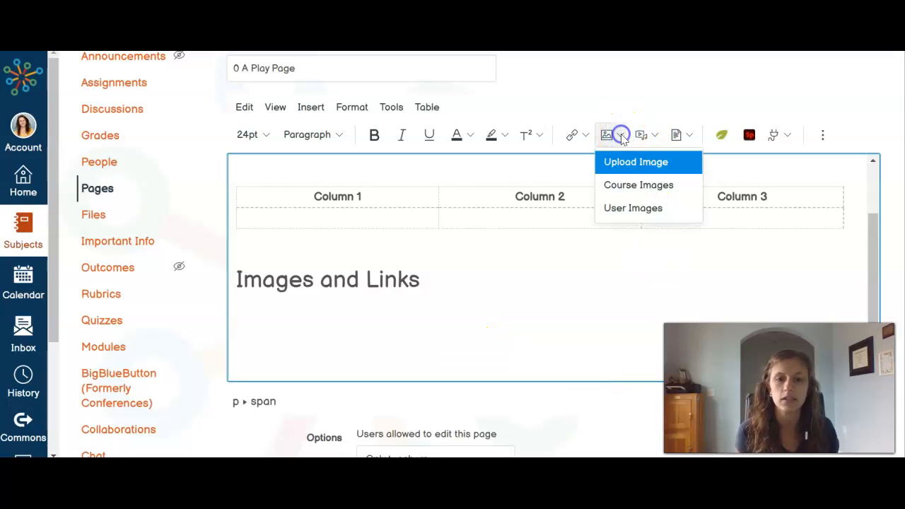
{"action": "left_click", "coordinate": [636, 165]}
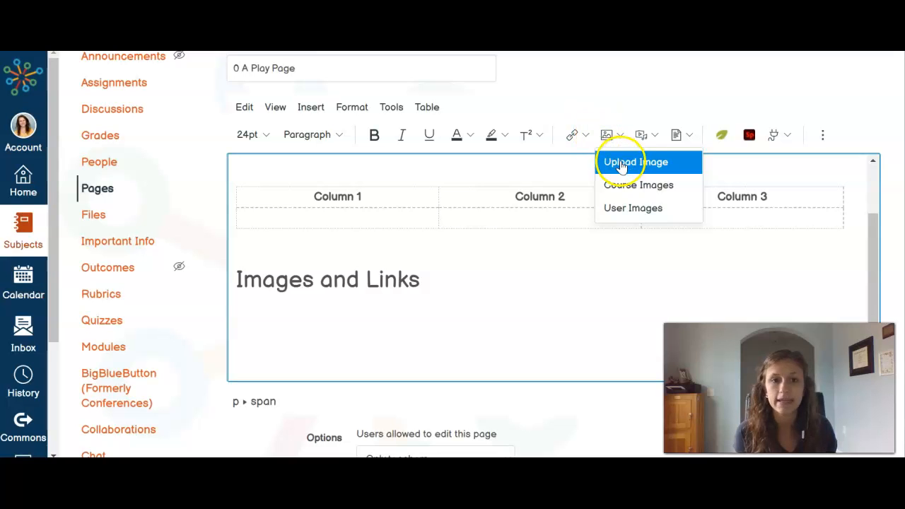
{"action": "left_click", "coordinate": [619, 163]}
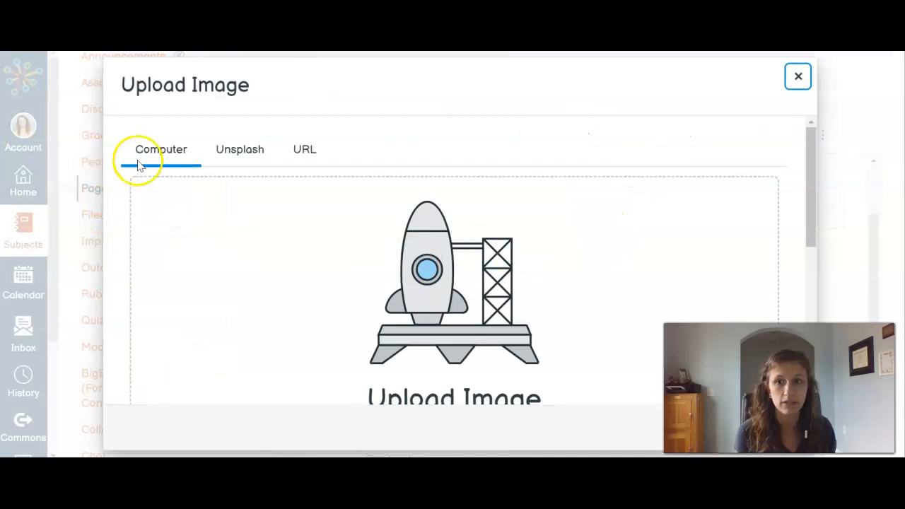
{"action": "scroll", "coordinate": [396, 229], "scroll_direction": "down", "scroll_amount": 2}
{"action": "scroll", "coordinate": [452, 276], "scroll_direction": "up", "scroll_amount": 1}
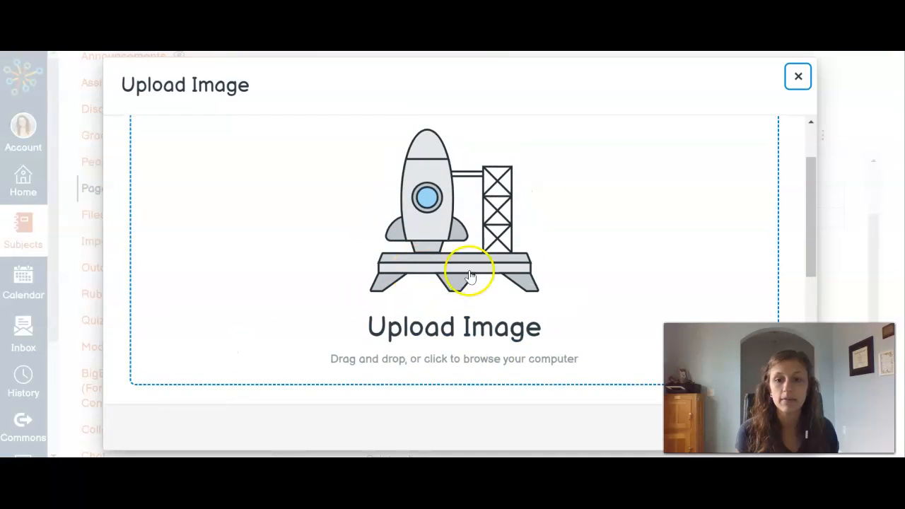
{"action": "scroll", "coordinate": [470, 205], "scroll_direction": "down", "scroll_amount": 1}
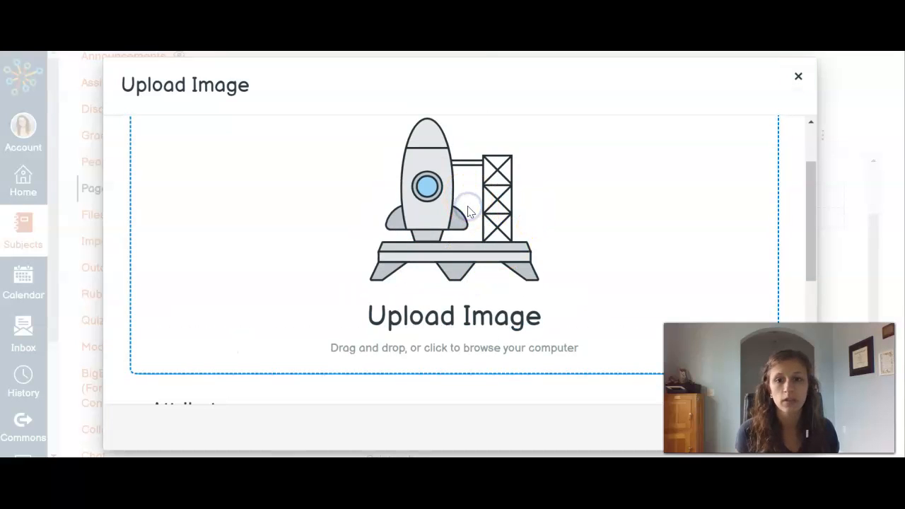
{"action": "left_click", "coordinate": [446, 208]}
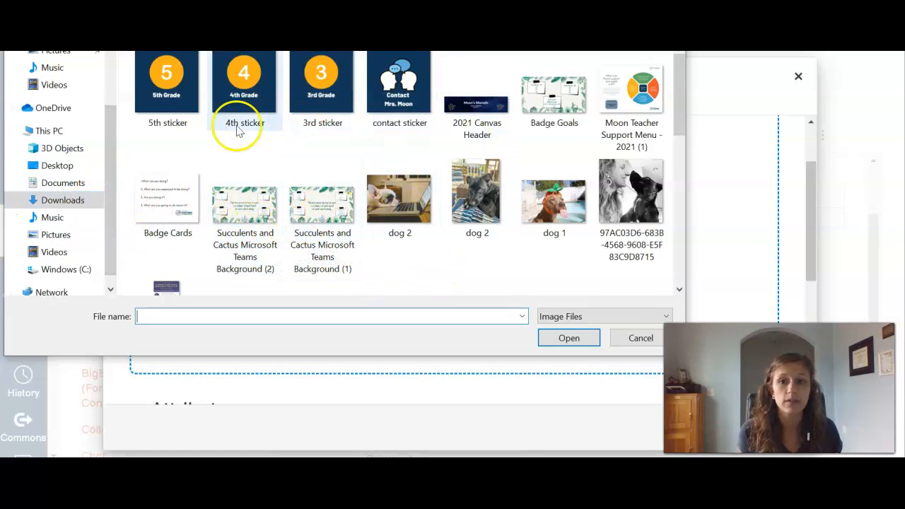
{"action": "left_click", "coordinate": [172, 90]}
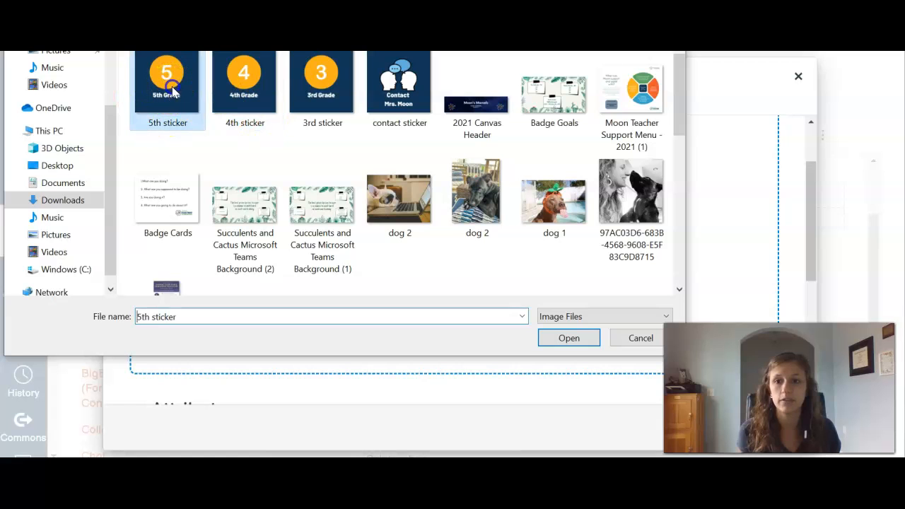
{"action": "left_click", "coordinate": [594, 338]}
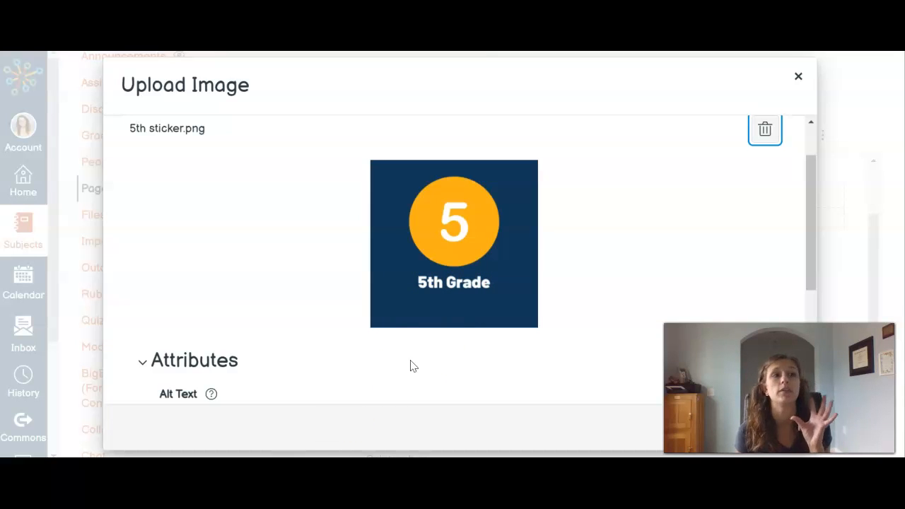
{"action": "left_click", "coordinate": [425, 382]}
{"action": "scroll", "coordinate": [425, 382], "scroll_direction": "down", "scroll_amount": 3}
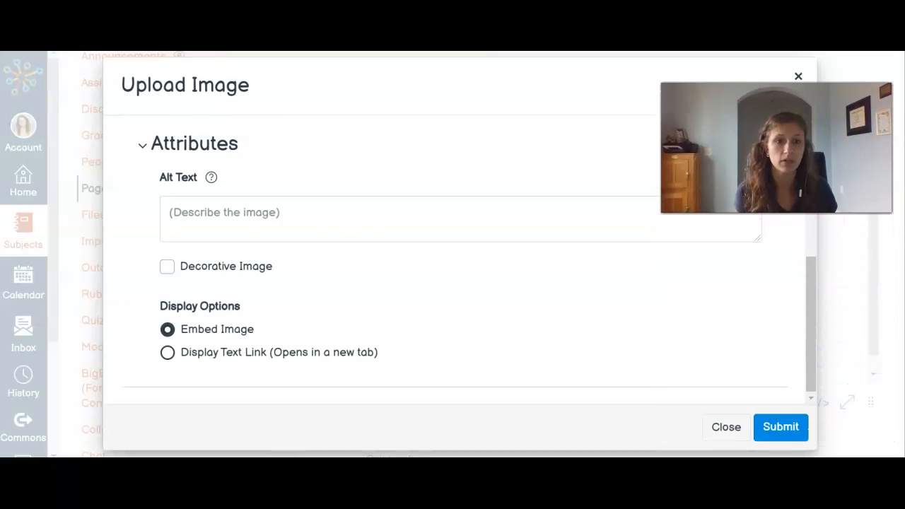
{"action": "left_click", "coordinate": [784, 427]}
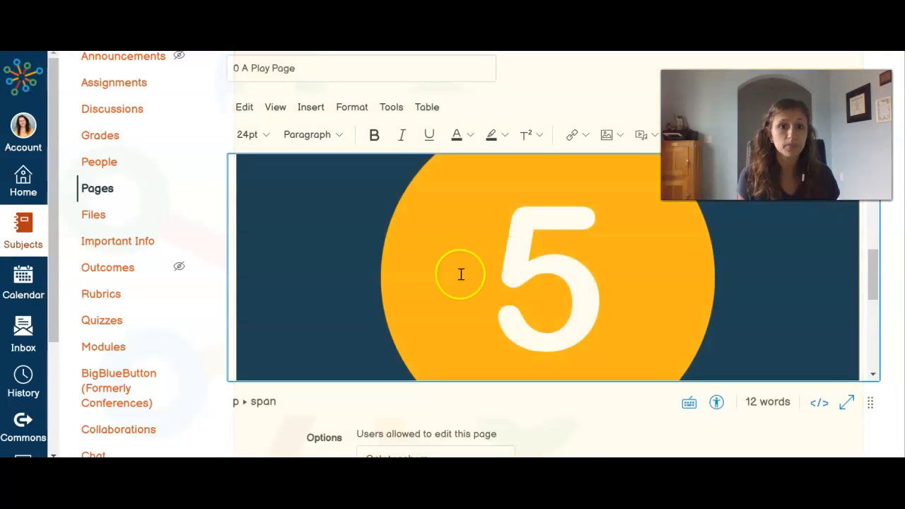
Shrink the embedded 5th Grade image proportionally to a small thumbnail, about one-sixth of its displayed width
{"action": "left_click", "coordinate": [442, 283]}
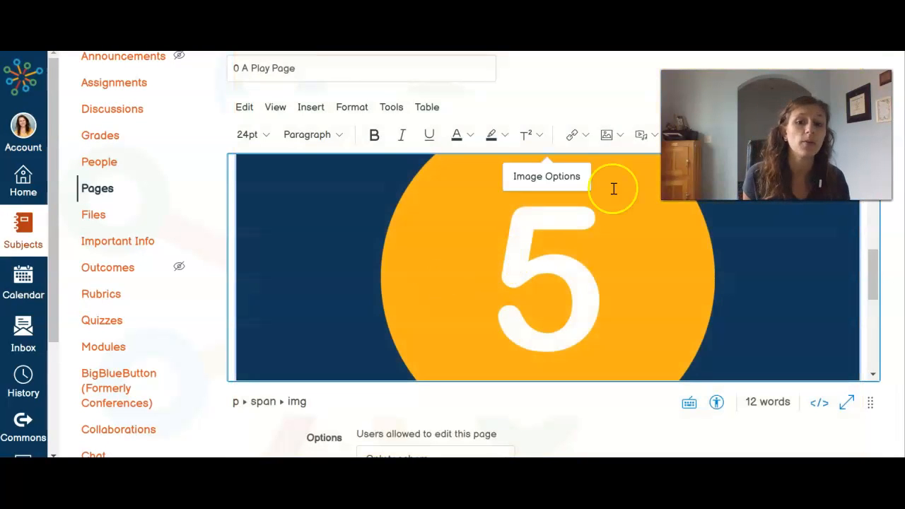
{"action": "scroll", "coordinate": [488, 226], "scroll_direction": "up", "scroll_amount": 3}
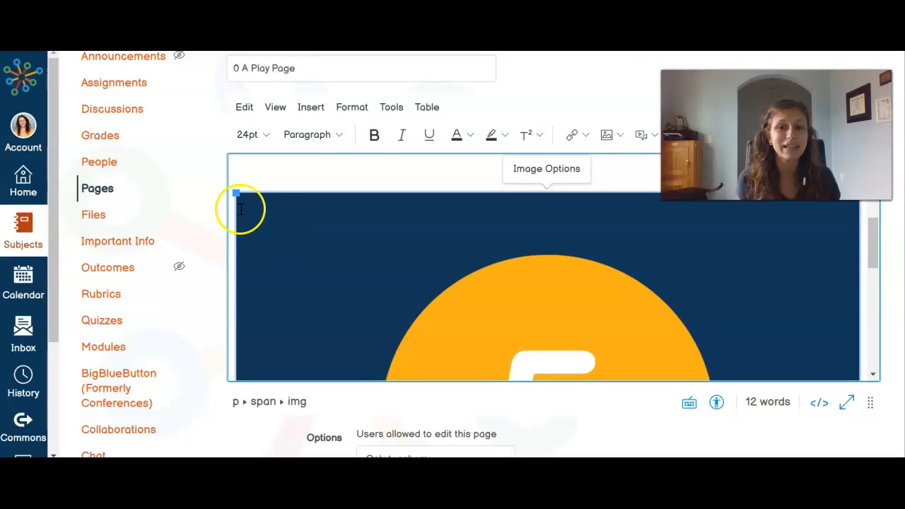
{"action": "left_click_drag", "start_coordinate": [235, 191], "coordinate": [493, 333]}
{"action": "left_click_drag", "start_coordinate": [237, 192], "coordinate": [455, 332]}
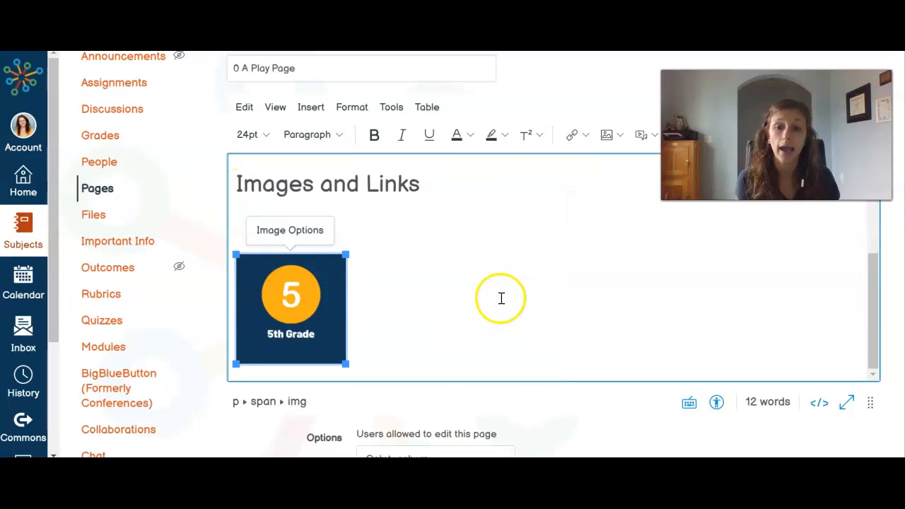
{"action": "left_click", "coordinate": [391, 303]}
Upload "zones english" from the computer's Pictures folder and embed it in the empty table cell under Column 1
{"action": "scroll", "coordinate": [396, 318], "scroll_direction": "up", "scroll_amount": 2}
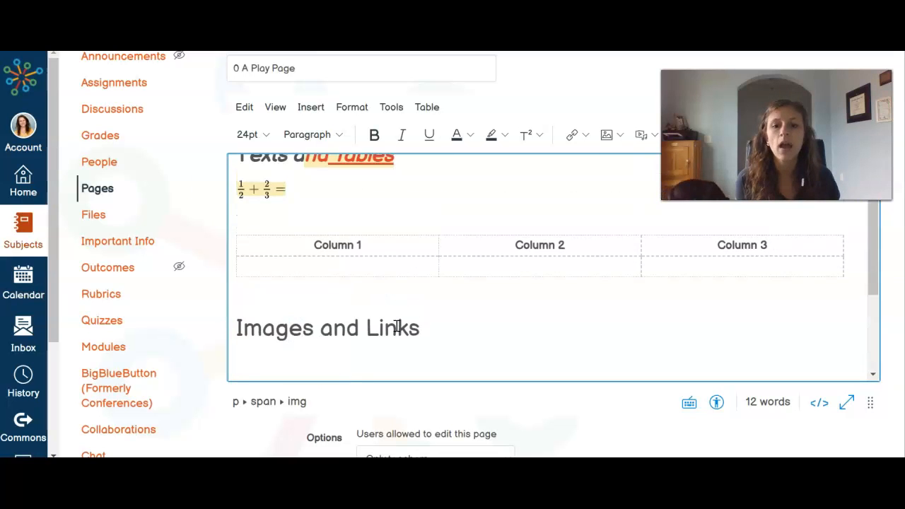
{"action": "scroll", "coordinate": [371, 287], "scroll_direction": "down", "scroll_amount": 2}
{"action": "scroll", "coordinate": [336, 304], "scroll_direction": "up", "scroll_amount": 2}
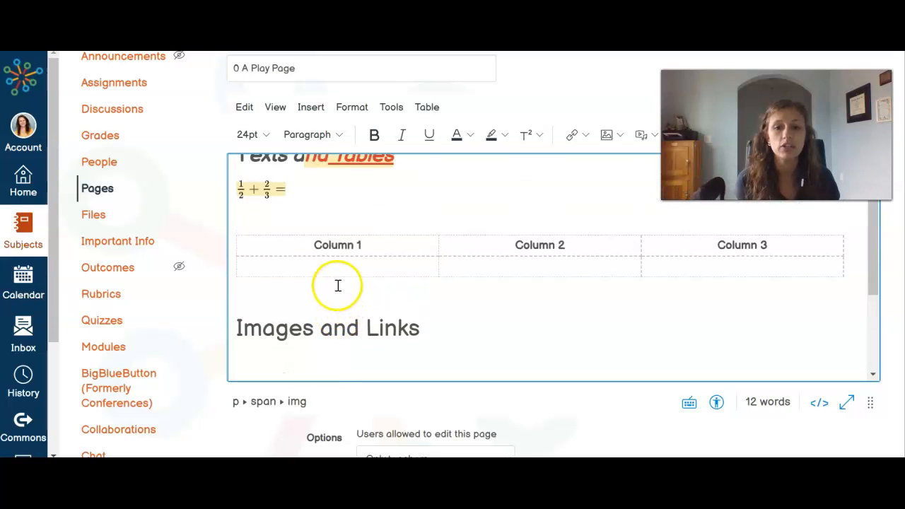
{"action": "left_click", "coordinate": [338, 266]}
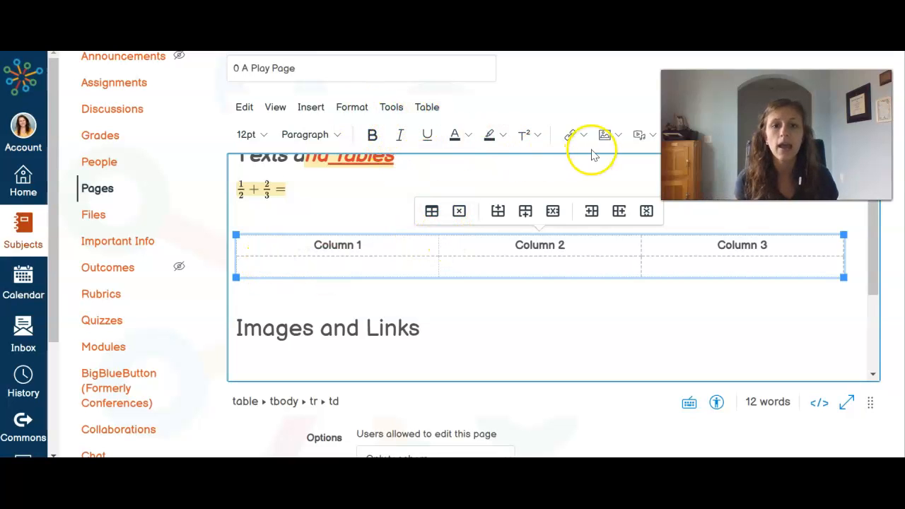
{"action": "left_click", "coordinate": [605, 137]}
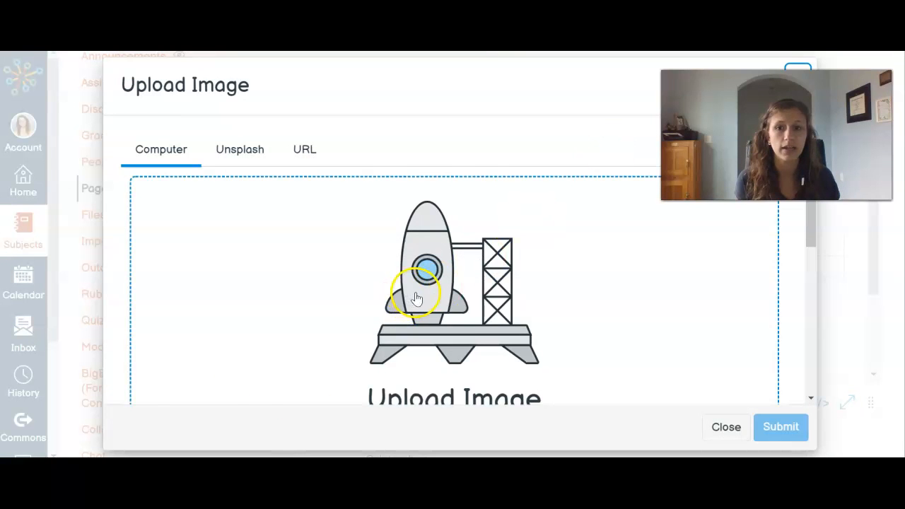
{"action": "scroll", "coordinate": [417, 297], "scroll_direction": "down", "scroll_amount": 3}
{"action": "left_click", "coordinate": [424, 195]}
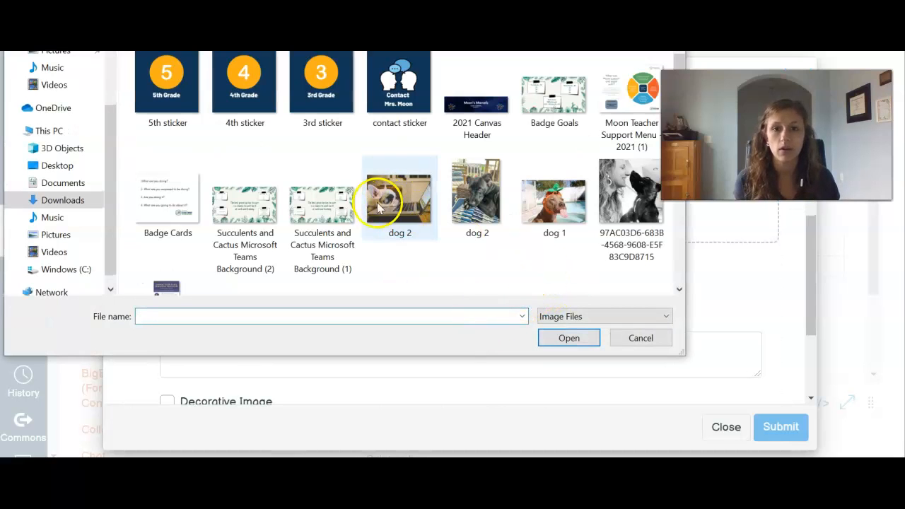
{"action": "left_click", "coordinate": [56, 234]}
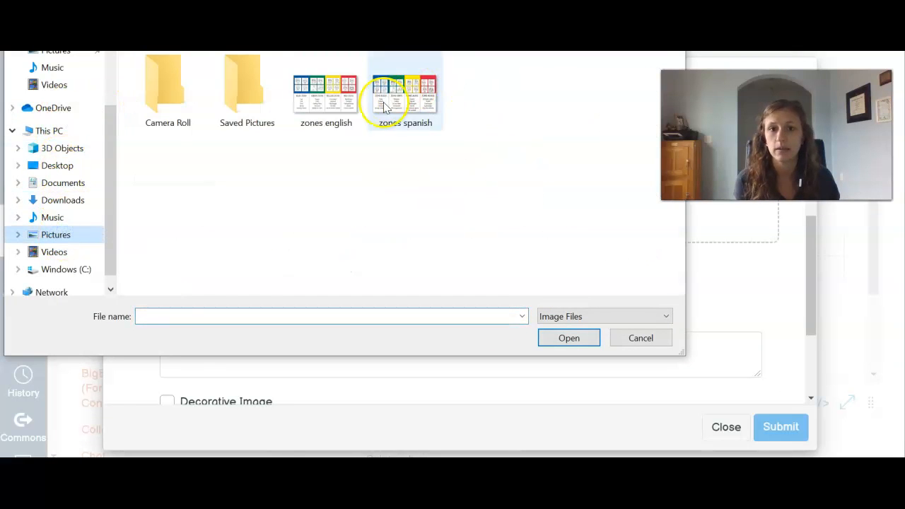
{"action": "left_click", "coordinate": [326, 99]}
{"action": "left_click", "coordinate": [570, 346]}
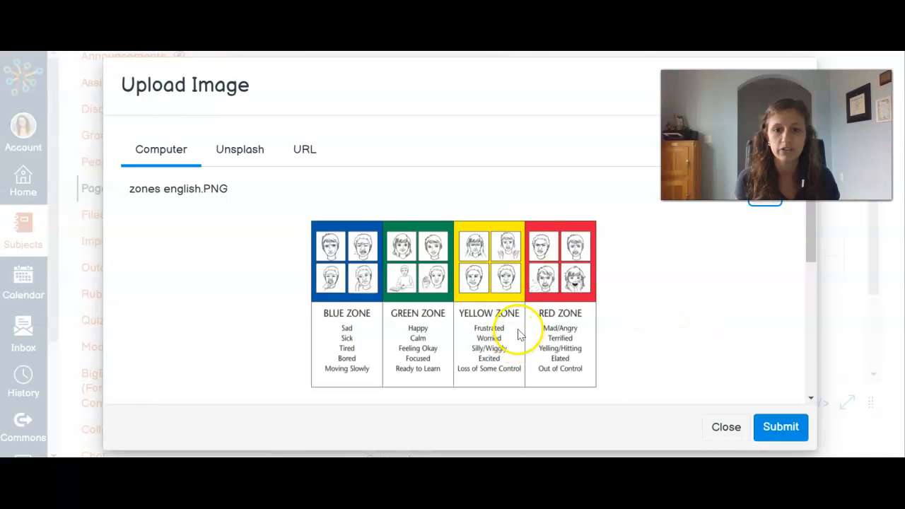
{"action": "left_click", "coordinate": [778, 426]}
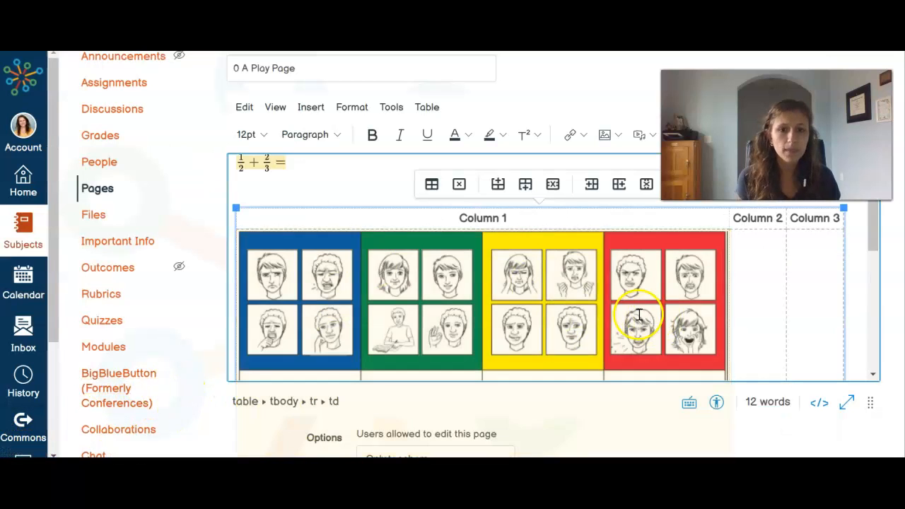
Shrink the zones chart image in the table proportionally to about two-thirds of its width, then deselect it
{"action": "left_click", "coordinate": [639, 315]}
{"action": "left_click_drag", "start_coordinate": [728, 231], "coordinate": [567, 295]}
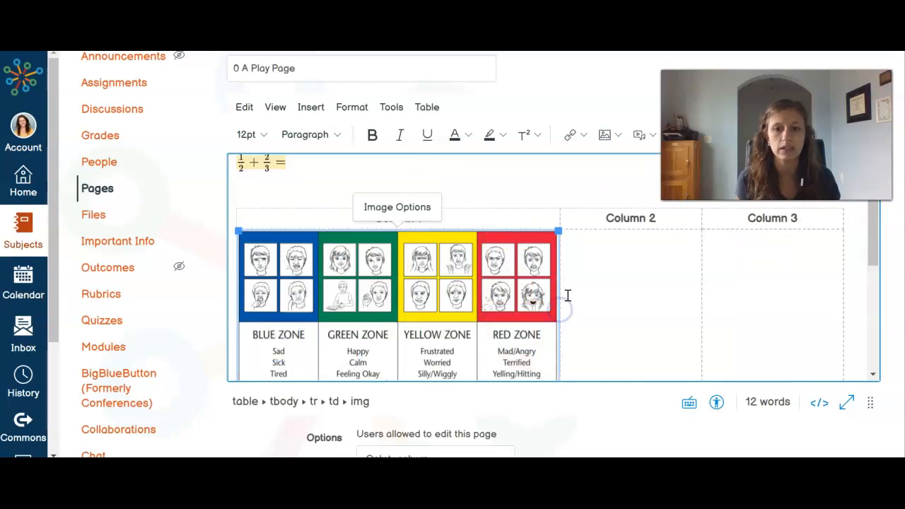
{"action": "scroll", "coordinate": [576, 298], "scroll_direction": "down", "scroll_amount": 2}
{"action": "scroll", "coordinate": [606, 290], "scroll_direction": "up", "scroll_amount": 2}
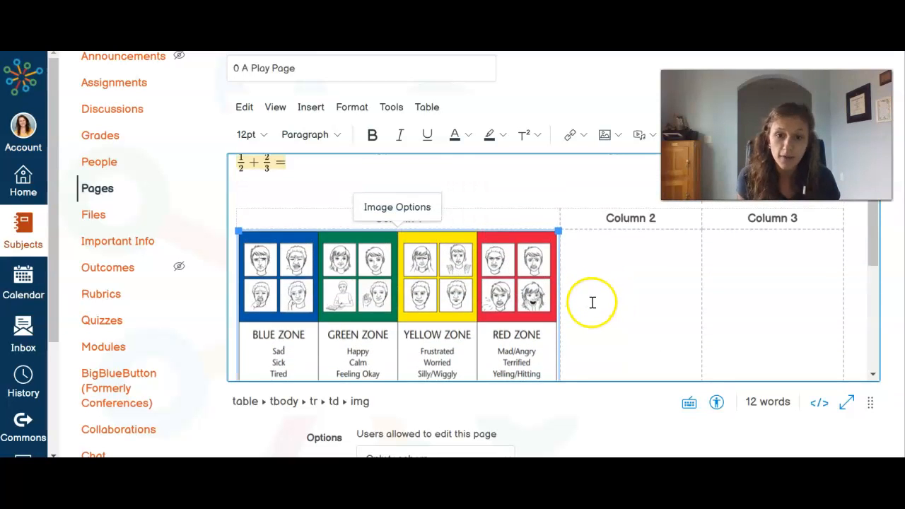
{"action": "scroll", "coordinate": [596, 309], "scroll_direction": "down", "scroll_amount": 3}
{"action": "left_click", "coordinate": [542, 310]}
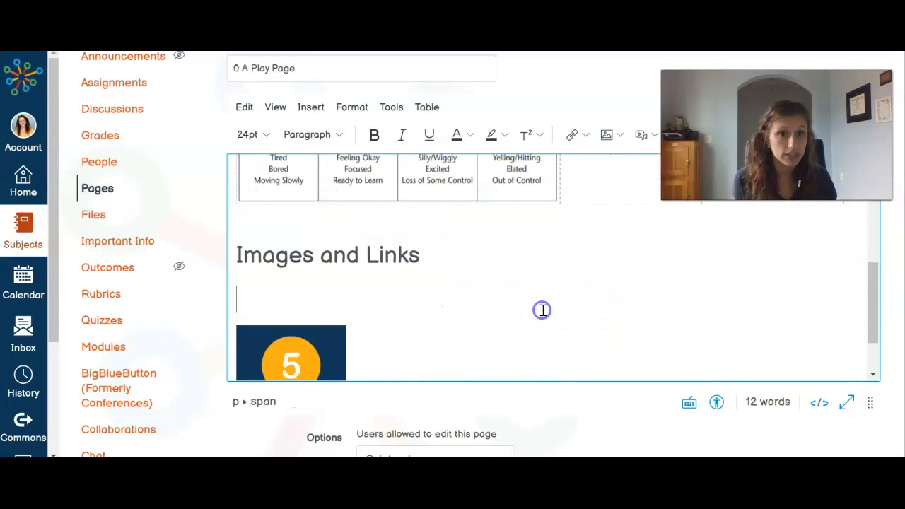
Link the zones chart image in the table to the external Google Docs document whose ID starts with "1LaV5-n4J"
{"action": "scroll", "coordinate": [541, 311], "scroll_direction": "down", "scroll_amount": 1}
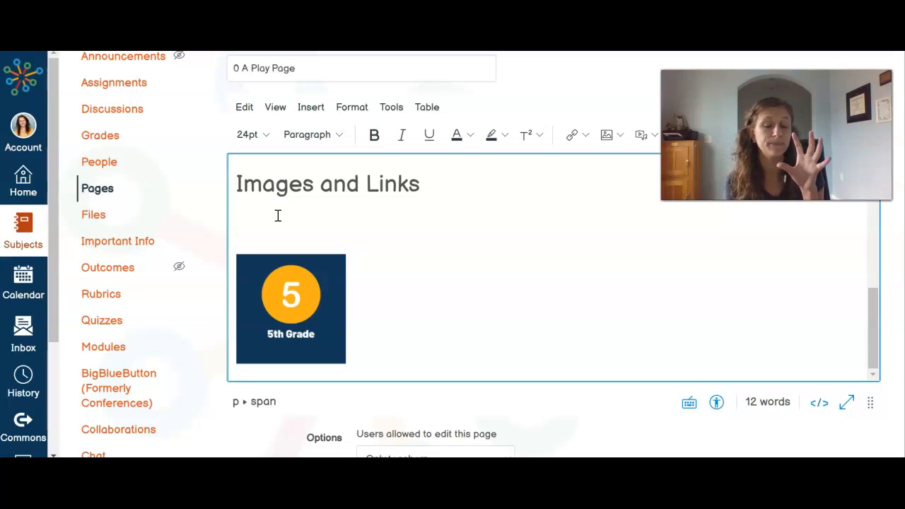
{"action": "scroll", "coordinate": [315, 198], "scroll_direction": "up", "scroll_amount": 5}
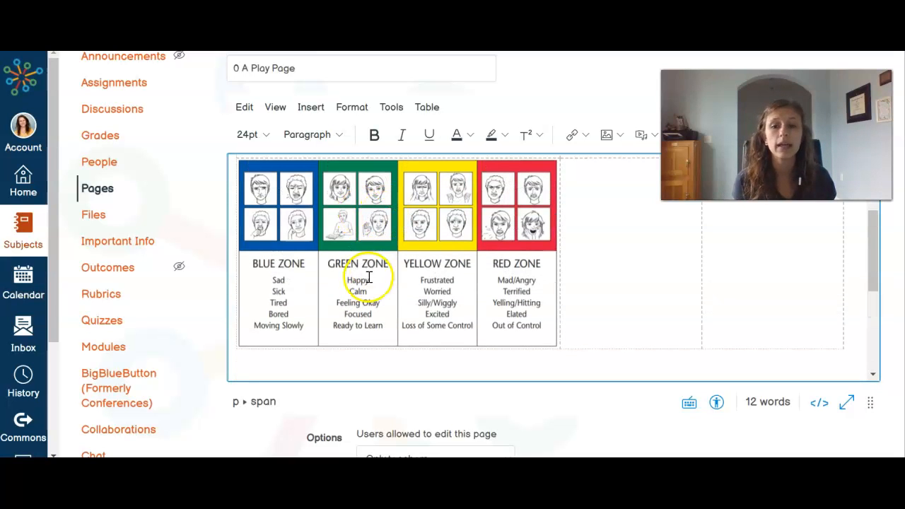
{"action": "left_click", "coordinate": [376, 225]}
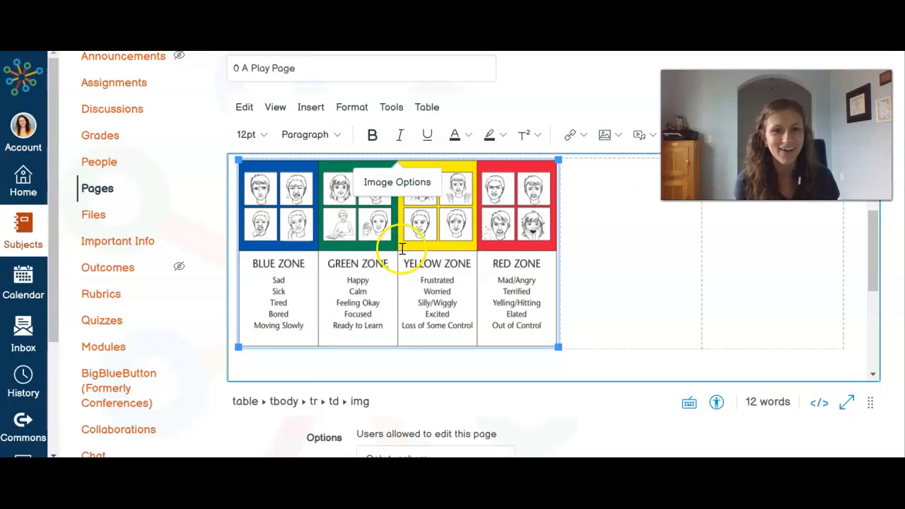
{"action": "left_click", "coordinate": [584, 139]}
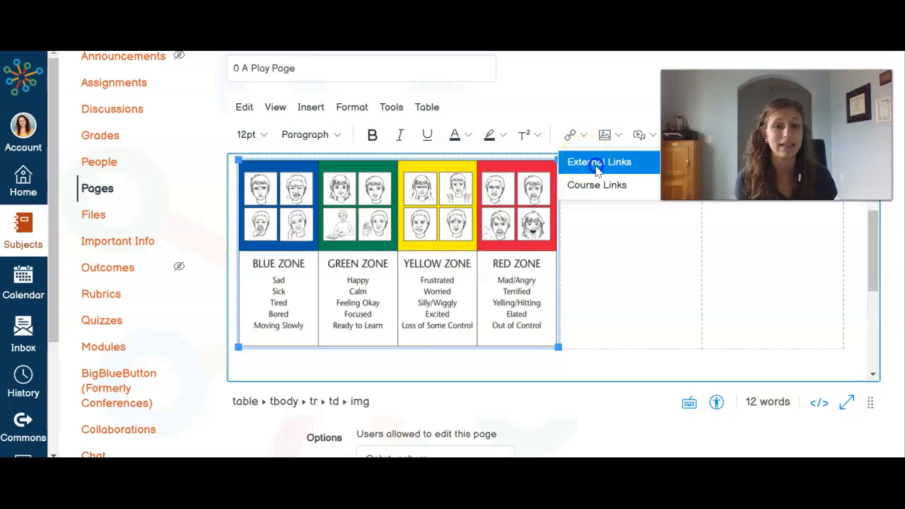
{"action": "left_click", "coordinate": [597, 165]}
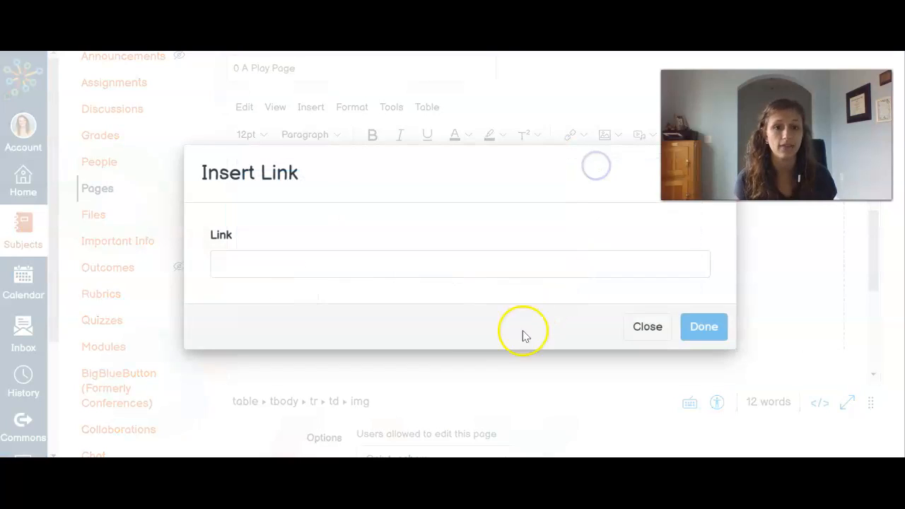
{"action": "left_click", "coordinate": [308, 261]}
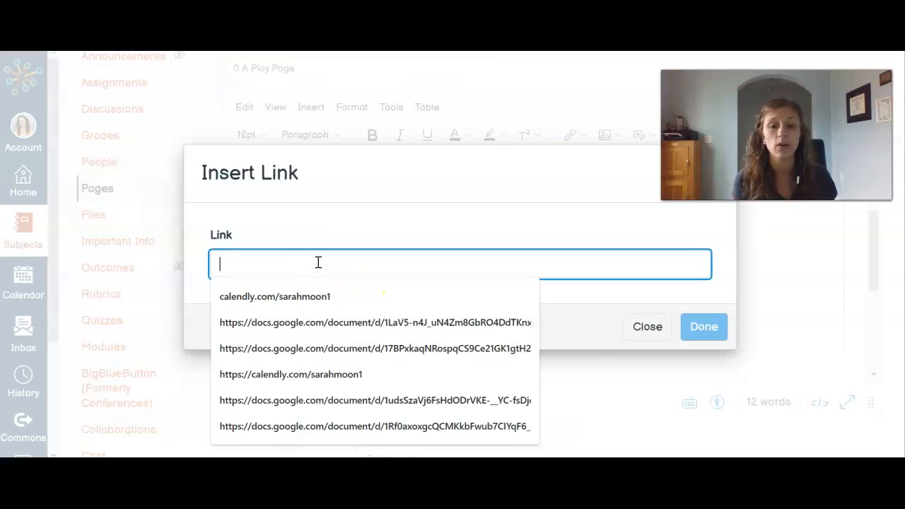
{"action": "left_click", "coordinate": [313, 318]}
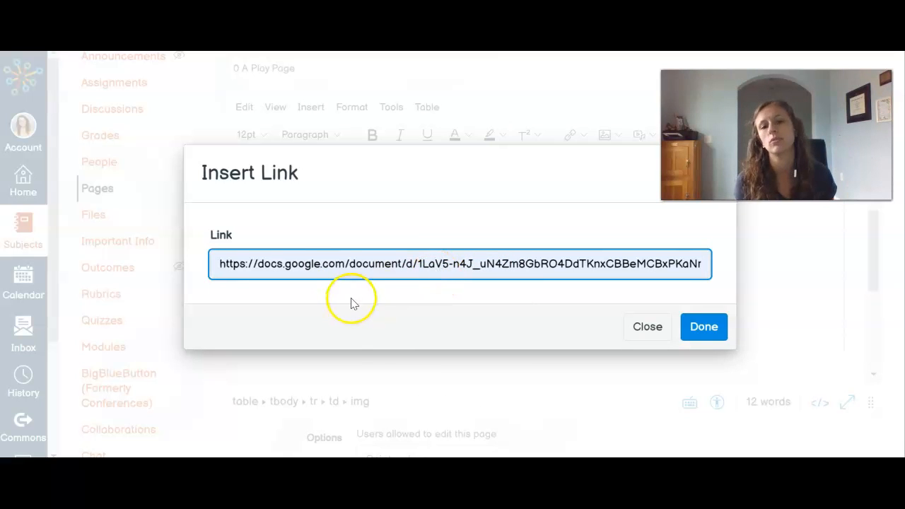
{"action": "left_click", "coordinate": [693, 331]}
{"action": "left_click", "coordinate": [433, 284]}
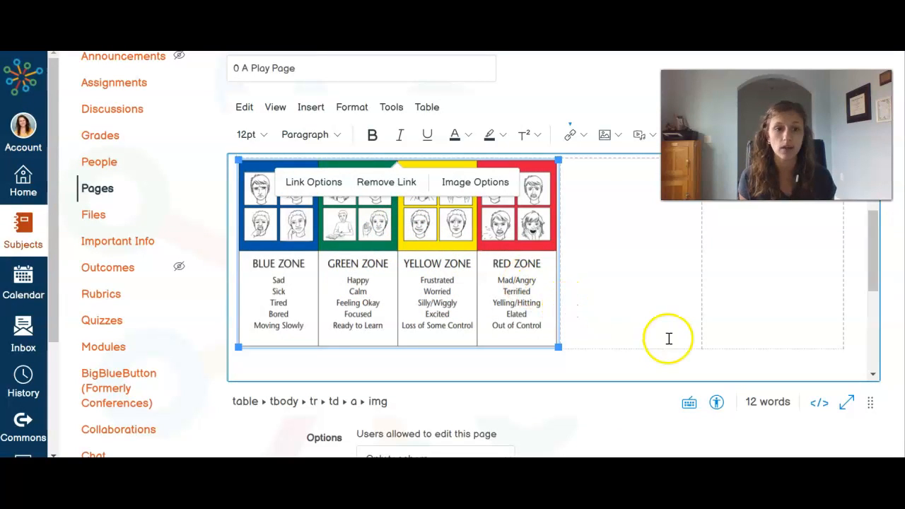
Save the page and test the link on the zones chart image under Column 1
{"action": "scroll", "coordinate": [664, 339], "scroll_direction": "down", "scroll_amount": 6}
{"action": "left_click", "coordinate": [860, 312]}
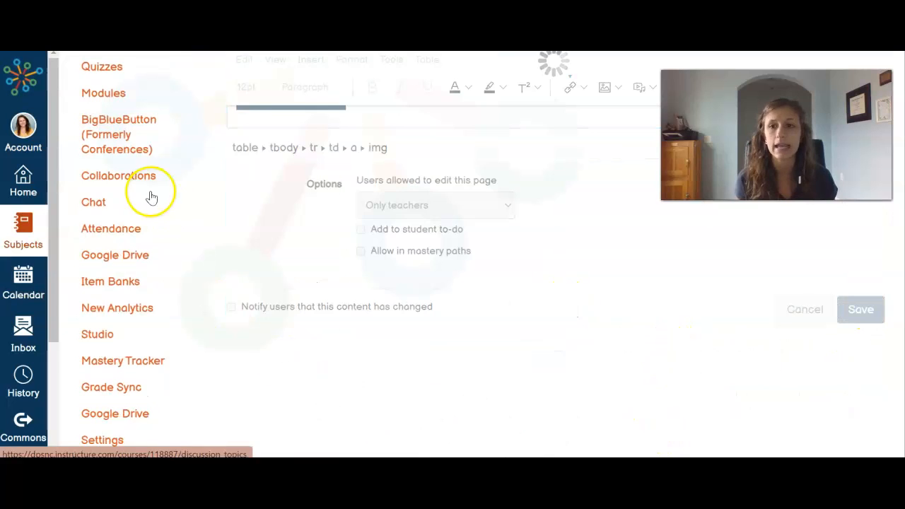
{"action": "scroll", "coordinate": [423, 288], "scroll_direction": "down", "scroll_amount": 3}
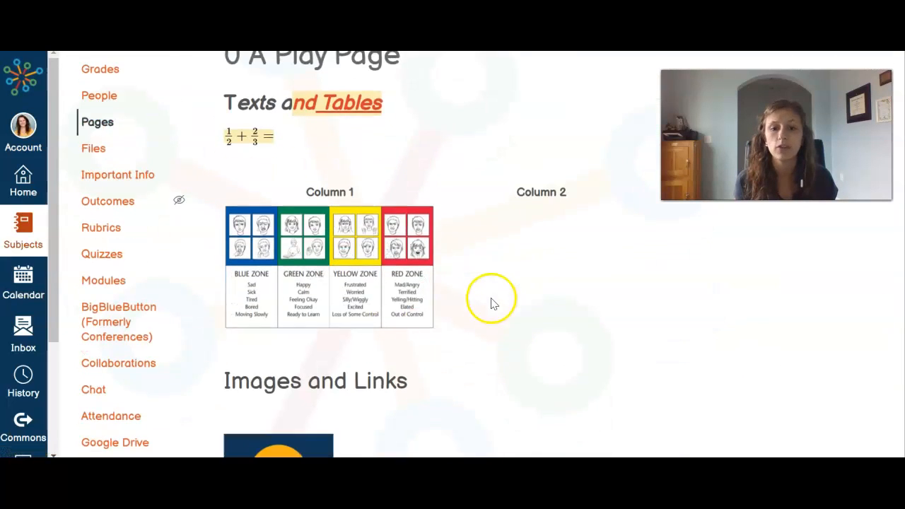
{"action": "left_click", "coordinate": [361, 282]}
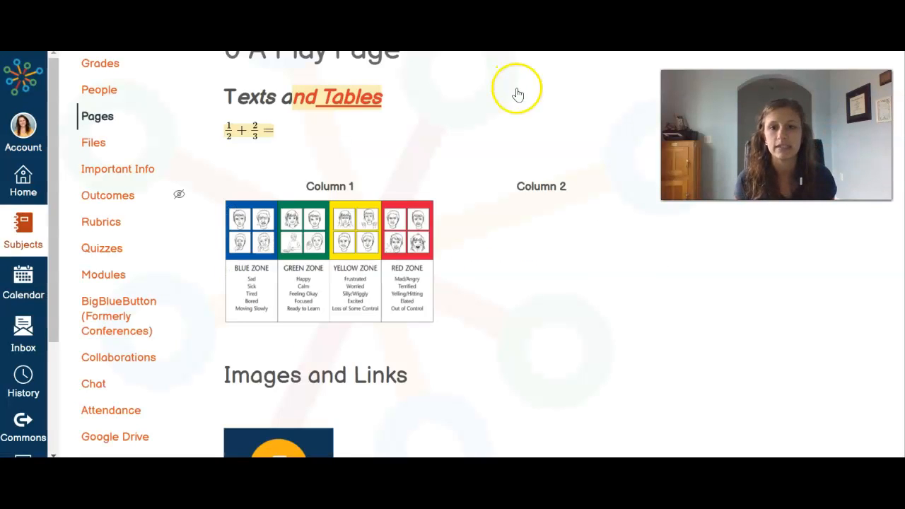
{"action": "scroll", "coordinate": [540, 178], "scroll_direction": "up", "scroll_amount": 2}
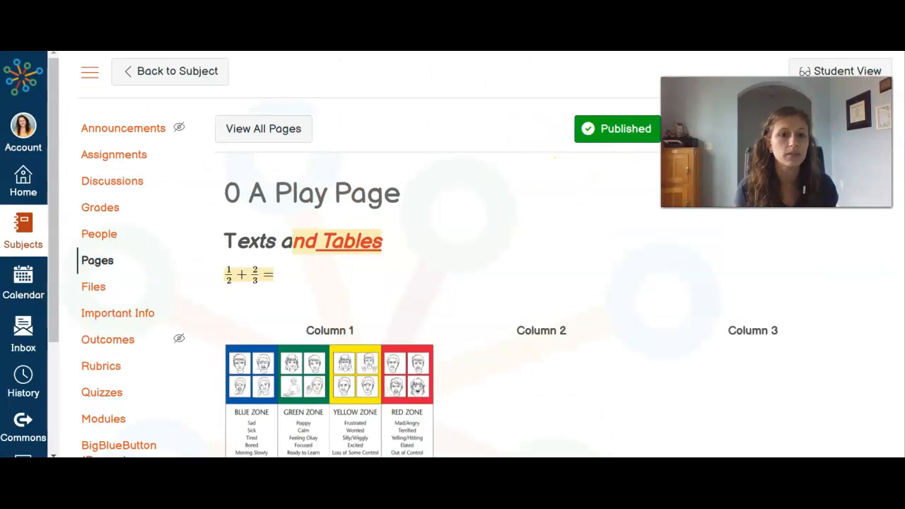
Reopen the page for editing and add the text "Monday, September 13th" between the "Images and Links" heading and the 5th Grade image
{"action": "left_click", "coordinate": [682, 130]}
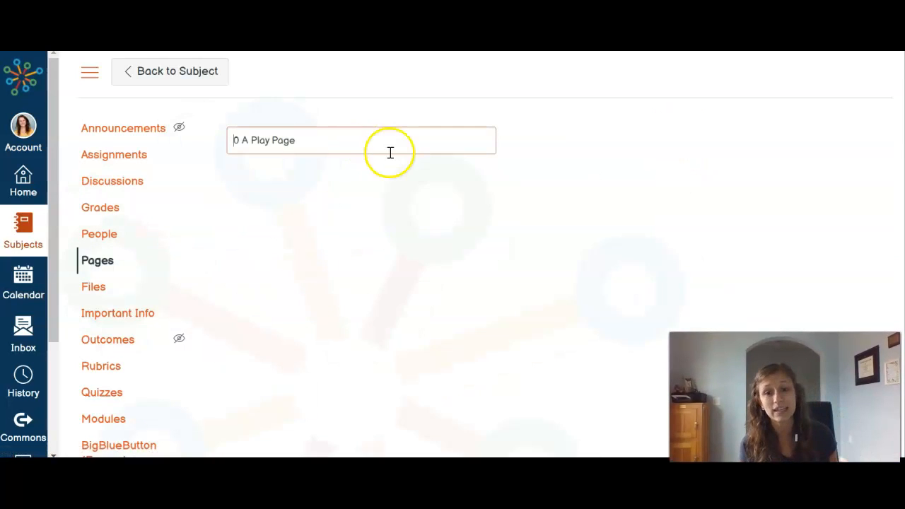
{"action": "scroll", "coordinate": [422, 264], "scroll_direction": "down", "scroll_amount": 10}
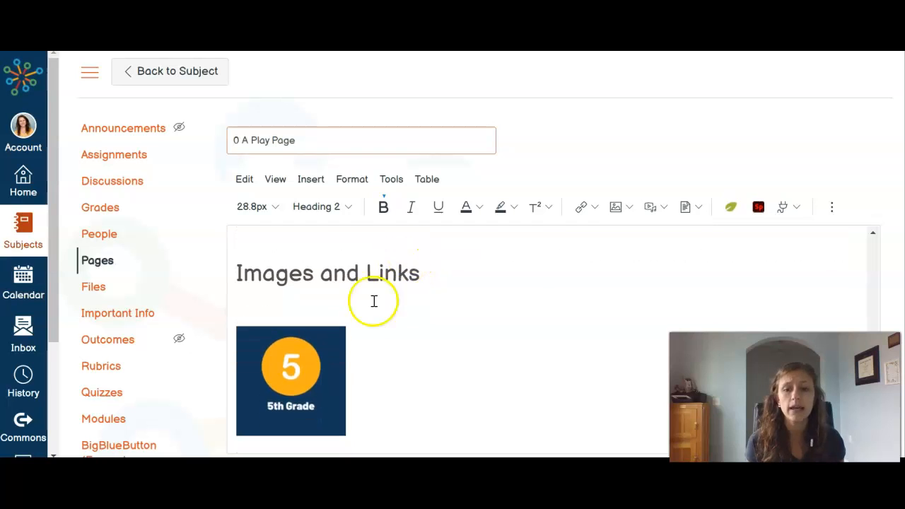
{"action": "left_click", "coordinate": [291, 298]}
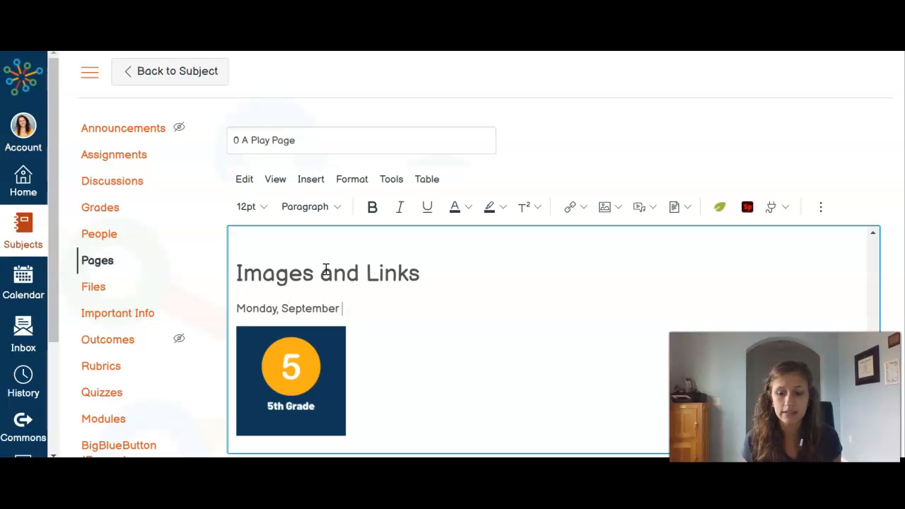
{"action": "left_click", "coordinate": [380, 304]}
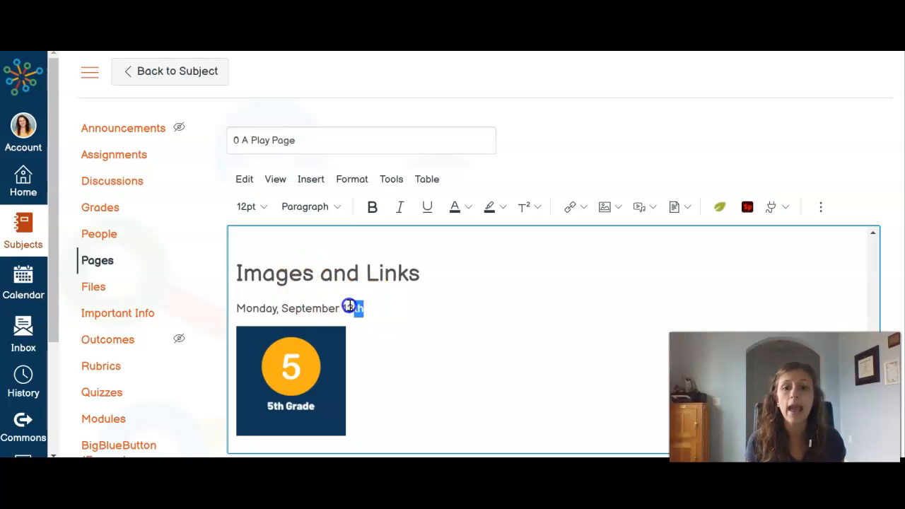
Select the text "Monday, September 13th" and list the course assignments it can link to
{"action": "left_click_drag", "start_coordinate": [353, 307], "coordinate": [241, 313]}
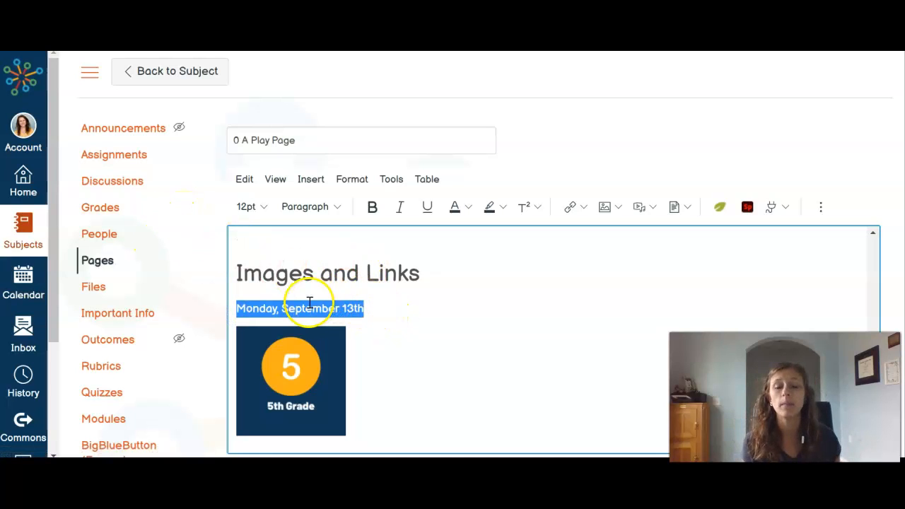
{"action": "left_click", "coordinate": [582, 207]}
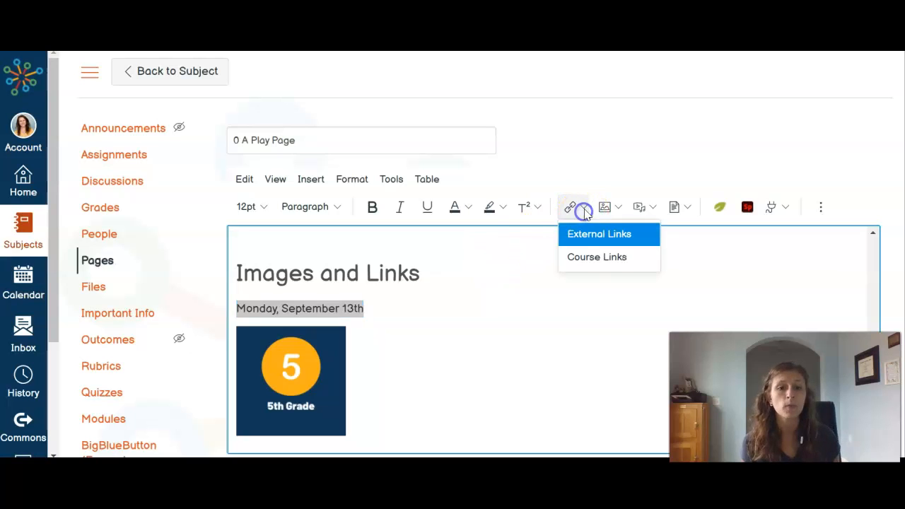
{"action": "left_click", "coordinate": [596, 258]}
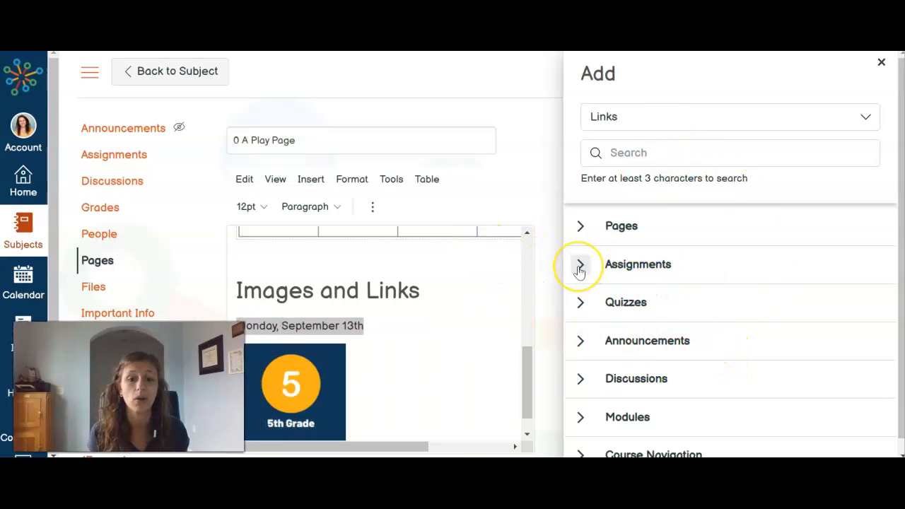
{"action": "left_click", "coordinate": [579, 266]}
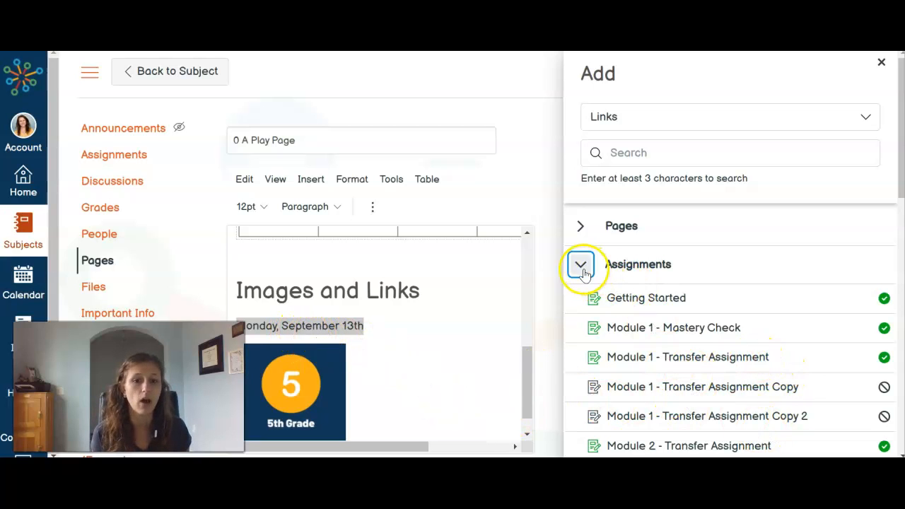
Try to find the assignment by searching the course links for "module 1 transfer", and clear the search
{"action": "left_click", "coordinate": [580, 266]}
{"action": "left_click", "coordinate": [649, 162]}
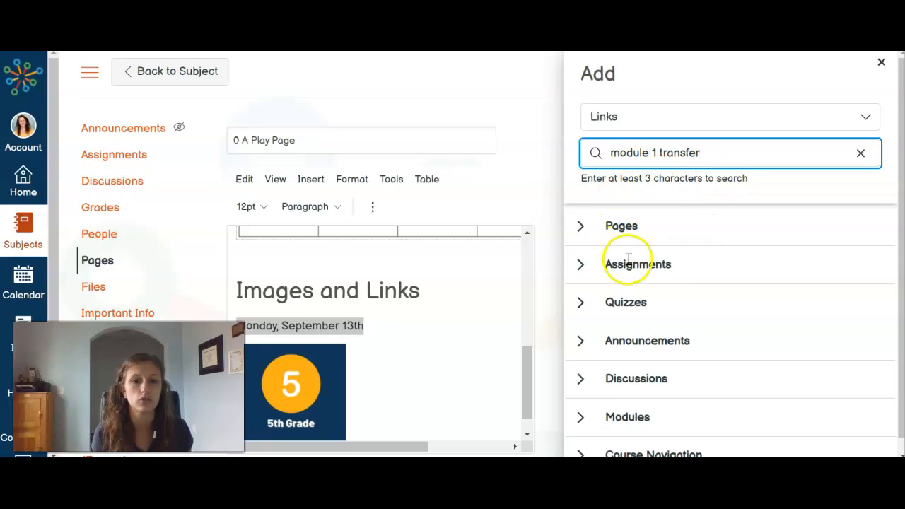
{"action": "left_click", "coordinate": [580, 264]}
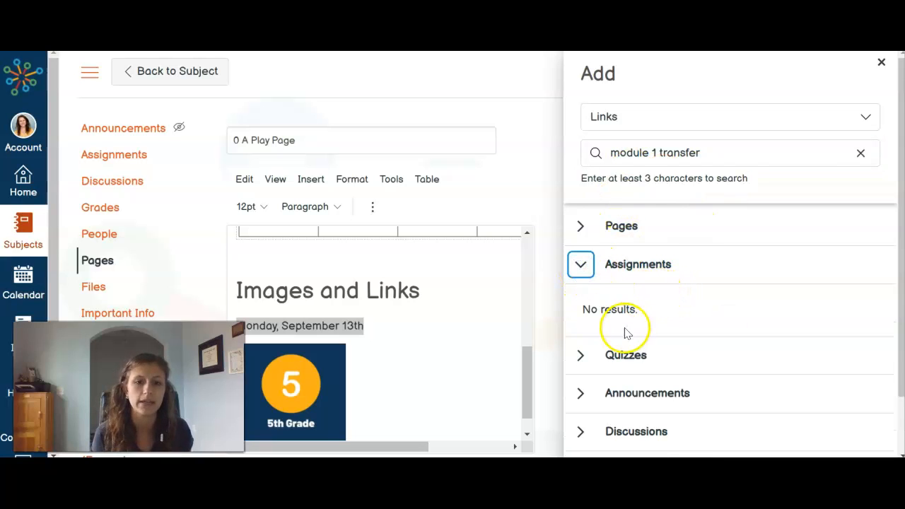
{"action": "left_click", "coordinate": [860, 153]}
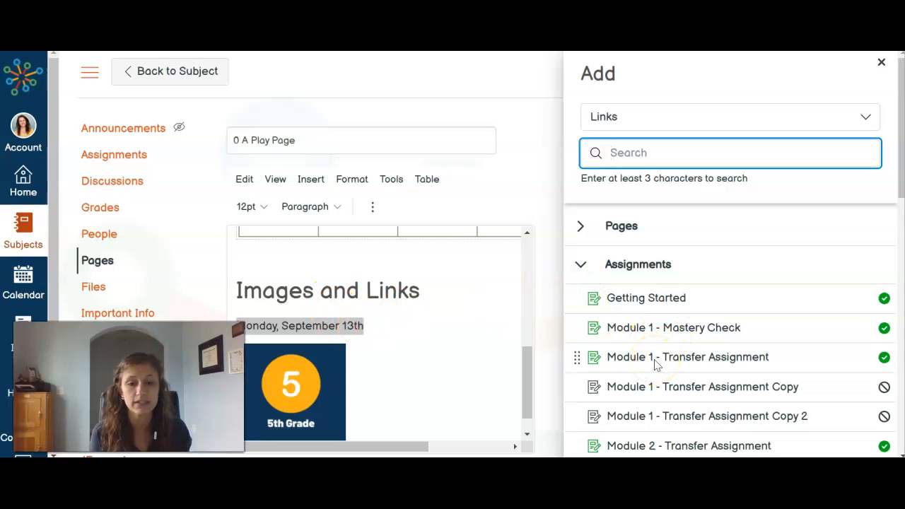
Link the selected date text to the "Module 1 - Transfer Assignment" assignment and close the course links list
{"action": "left_click", "coordinate": [654, 357]}
{"action": "left_click", "coordinate": [300, 346]}
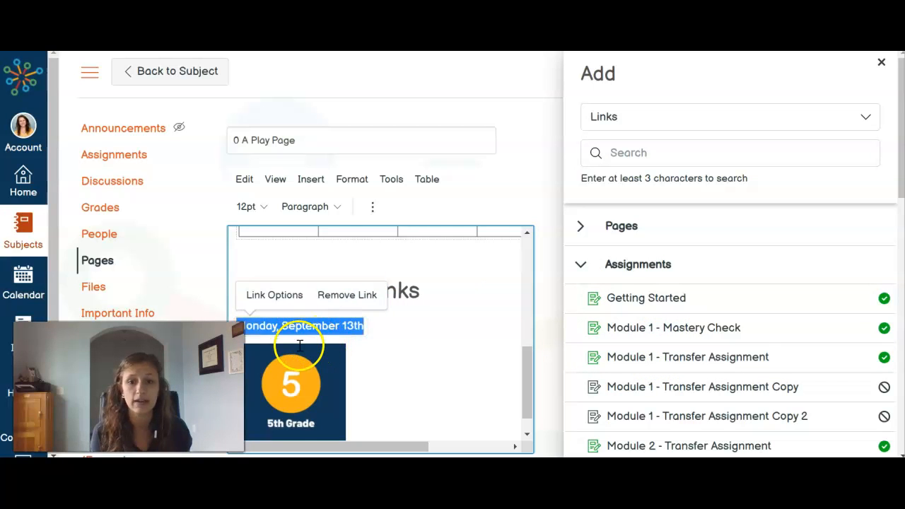
{"action": "left_click", "coordinate": [423, 333]}
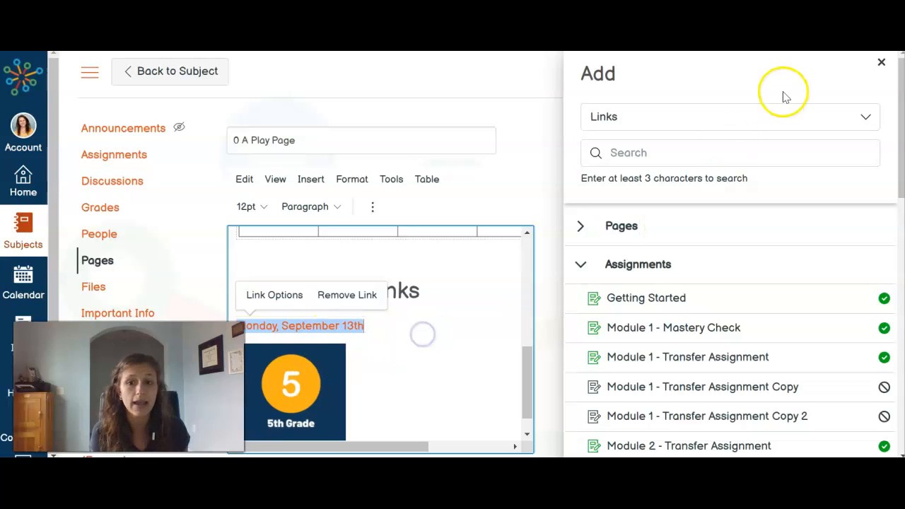
{"action": "left_click", "coordinate": [882, 63]}
Save the page with the newly linked date text
{"action": "scroll", "coordinate": [708, 353], "scroll_direction": "down", "scroll_amount": 5}
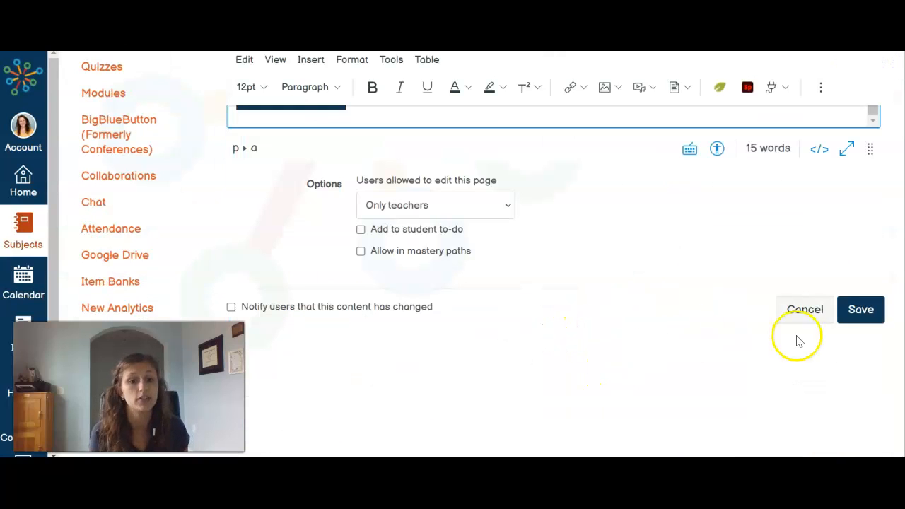
{"action": "left_click", "coordinate": [862, 317]}
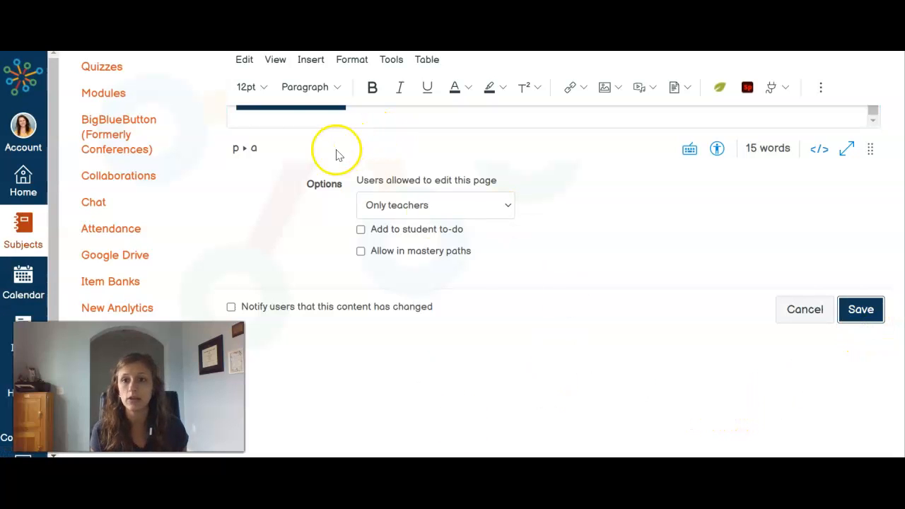
{"action": "left_click", "coordinate": [870, 317]}
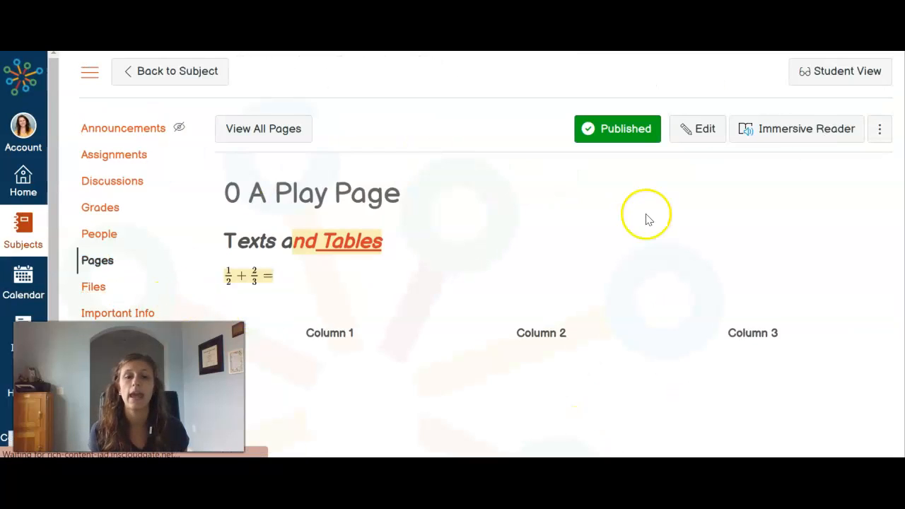
Follow the "Monday, September 13th" link on the saved page and look through the assignment it opens
{"action": "scroll", "coordinate": [605, 218], "scroll_direction": "down", "scroll_amount": 5}
{"action": "left_click", "coordinate": [330, 230]}
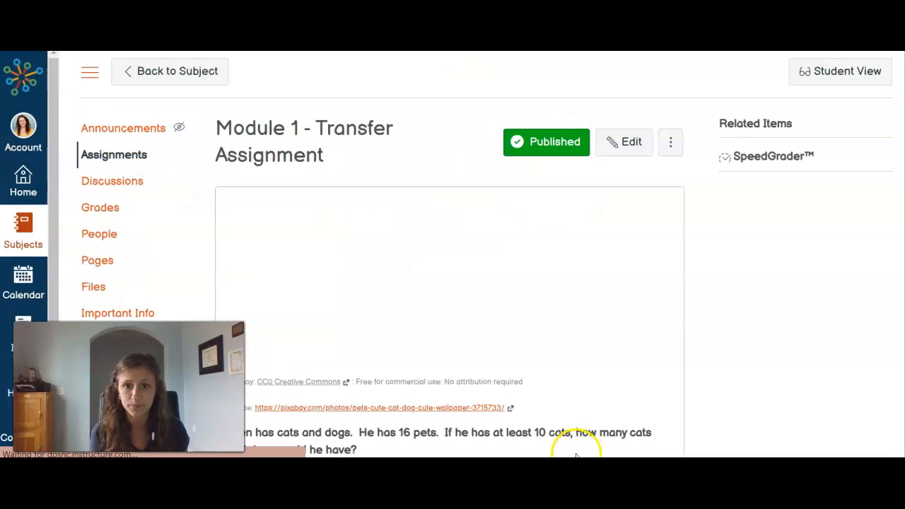
{"action": "scroll", "coordinate": [542, 333], "scroll_direction": "down", "scroll_amount": 5}
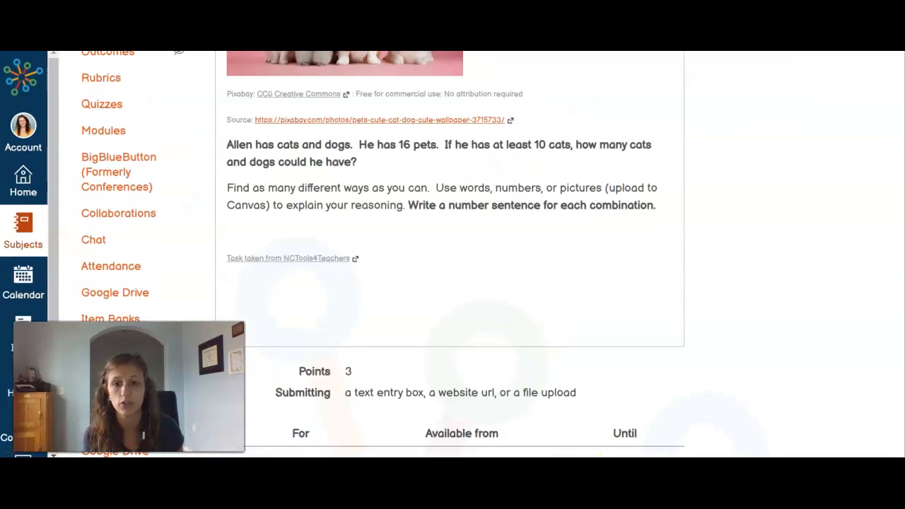
{"action": "scroll", "coordinate": [356, 184], "scroll_direction": "up", "scroll_amount": 5}
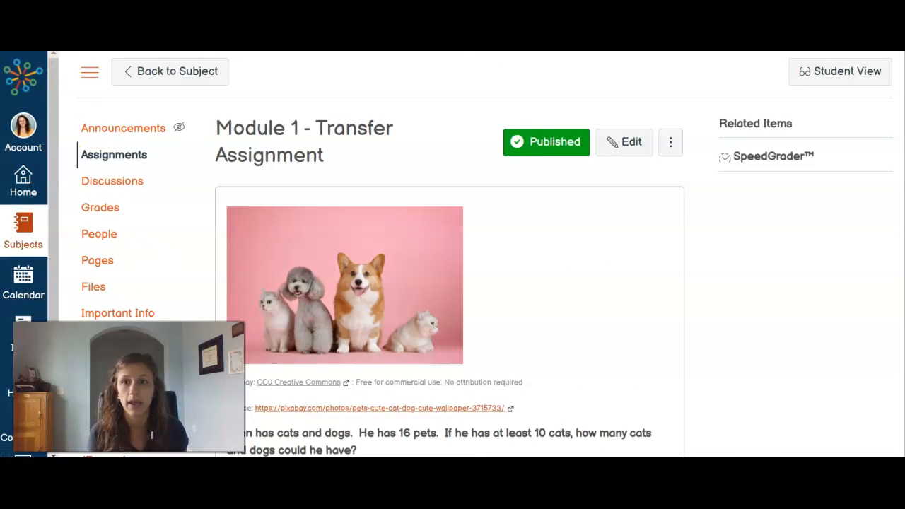